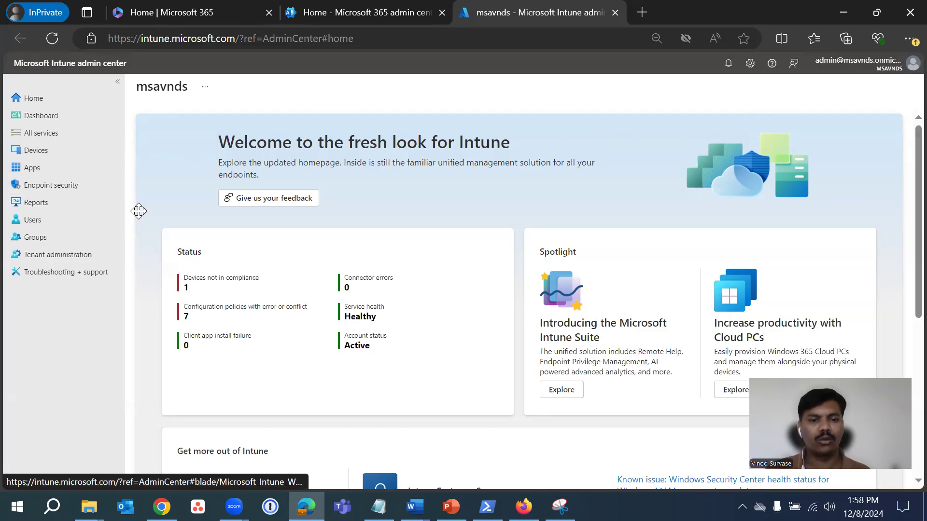
Step: Open the configuration policies for Windows devices and look through the existing policy list
click(51, 151)
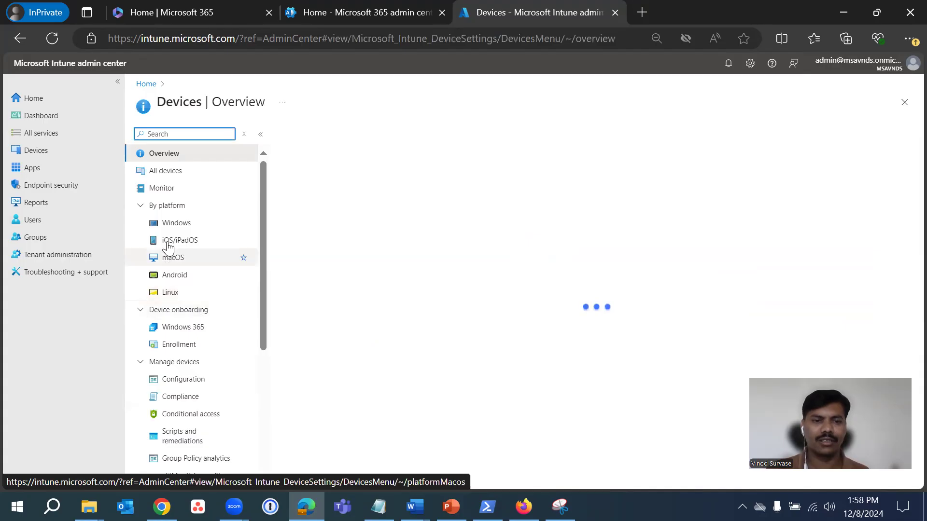
click(175, 224)
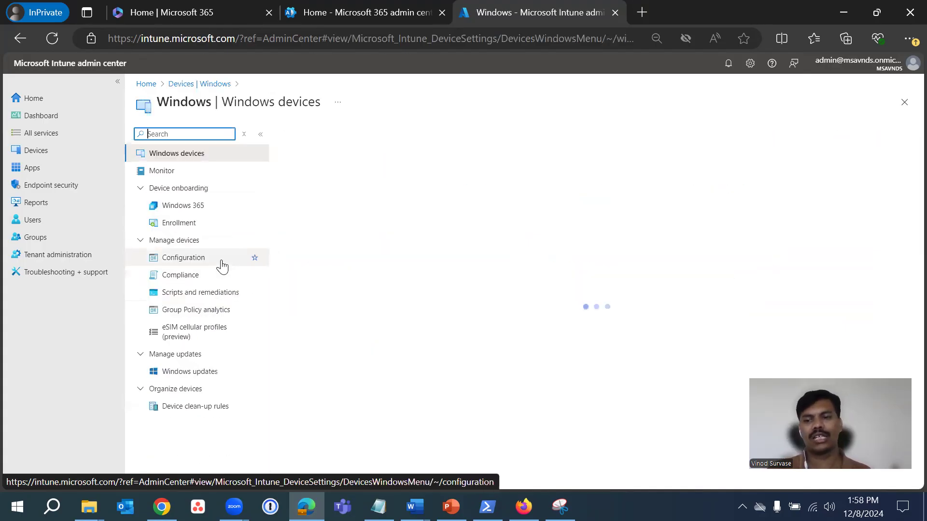
click(169, 261)
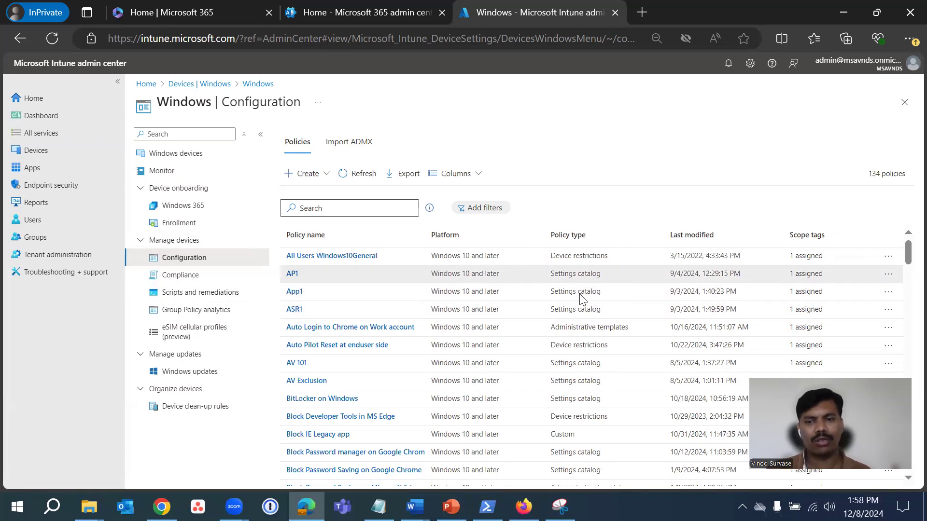
scroll(603, 321, down, 1)
scroll(601, 319, down, 6)
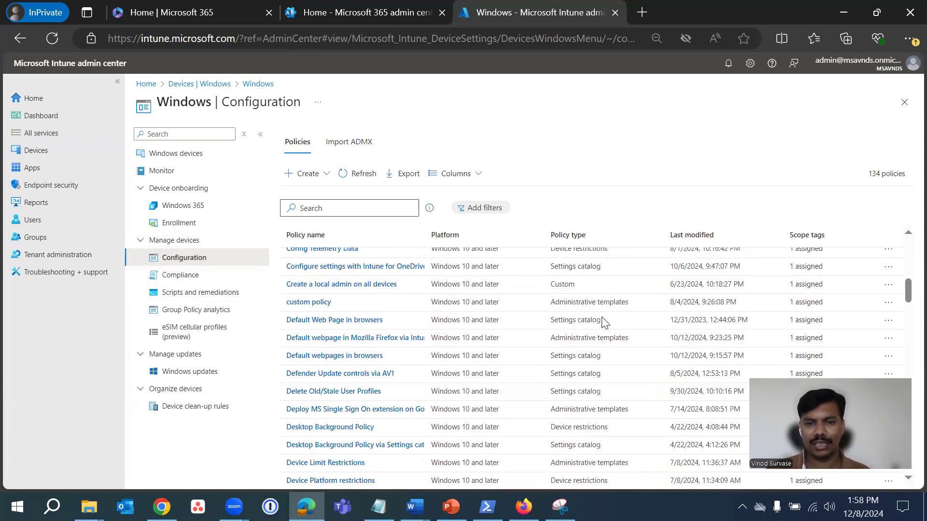
scroll(598, 323, up, 4)
scroll(594, 322, up, 3)
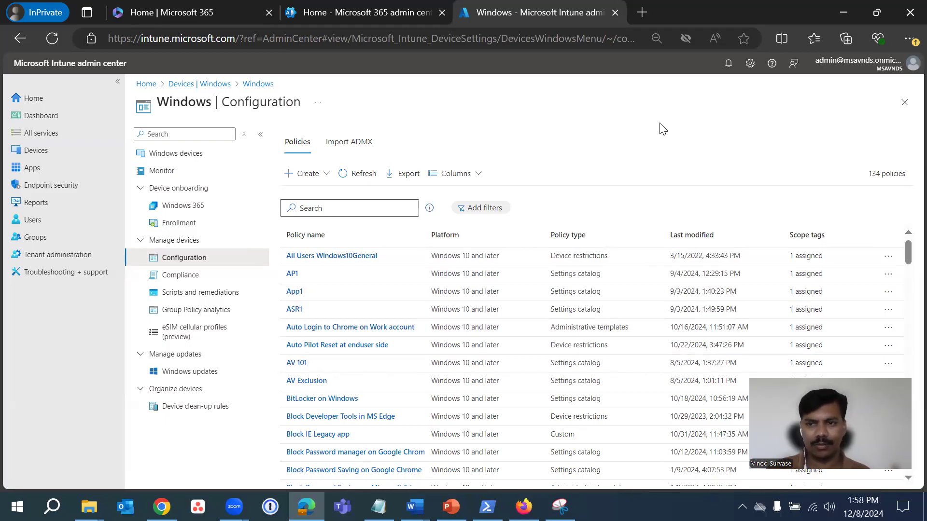
Step: Start a new configuration profile with platform Windows 10 and later and profile type Settings catalog
click(309, 174)
click(300, 198)
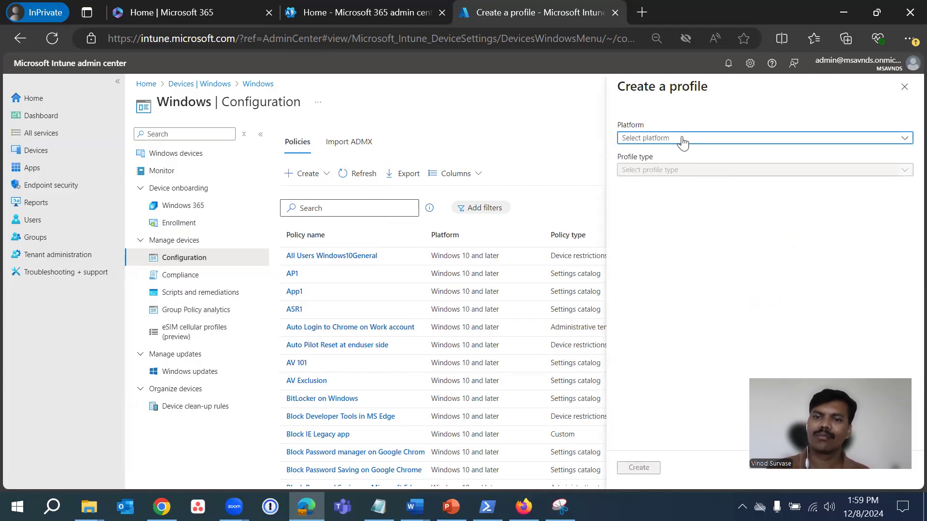
click(683, 139)
click(689, 156)
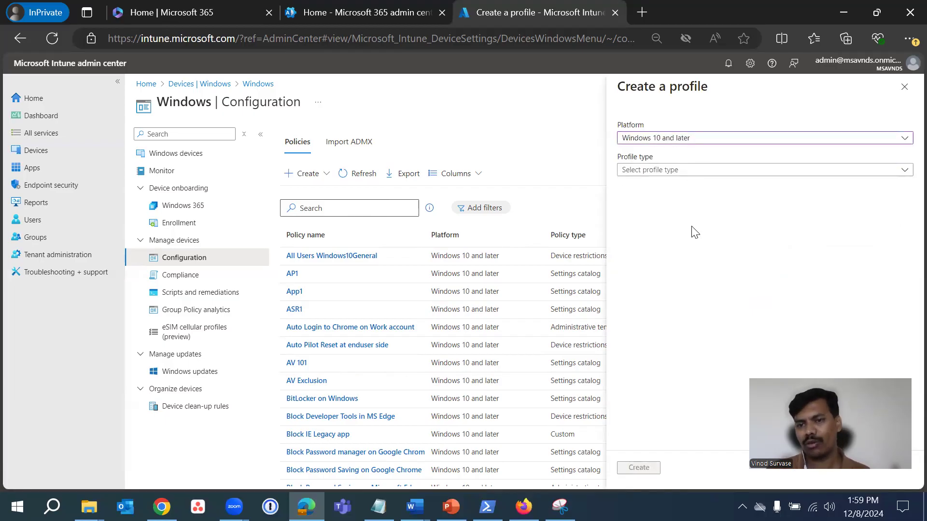
click(694, 171)
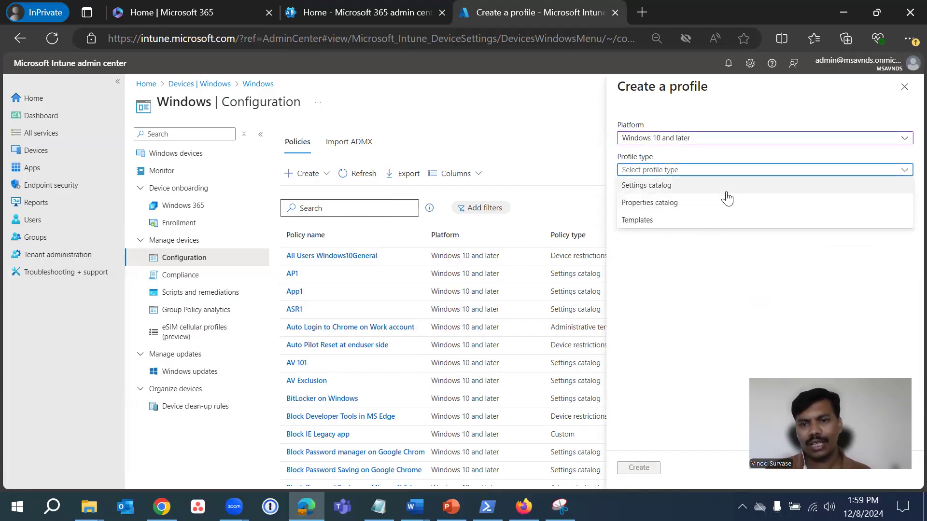
click(703, 187)
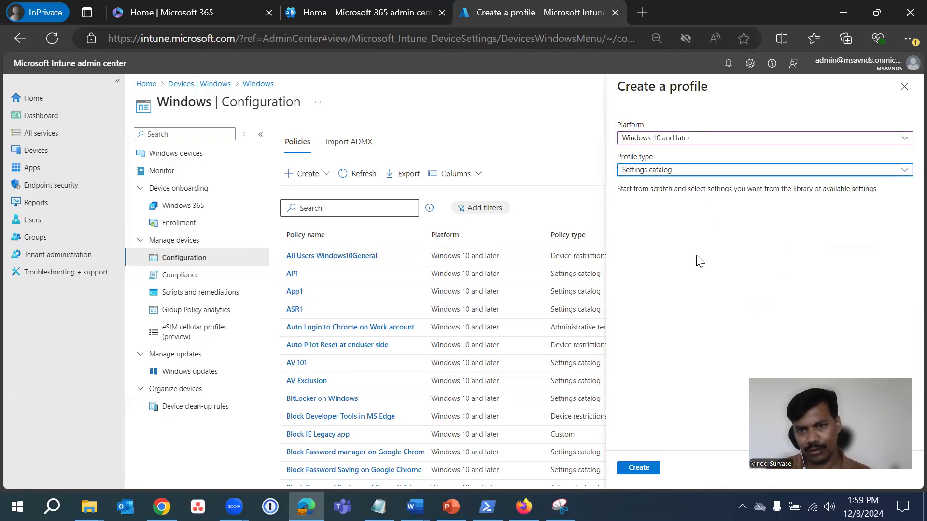
click(682, 172)
click(682, 185)
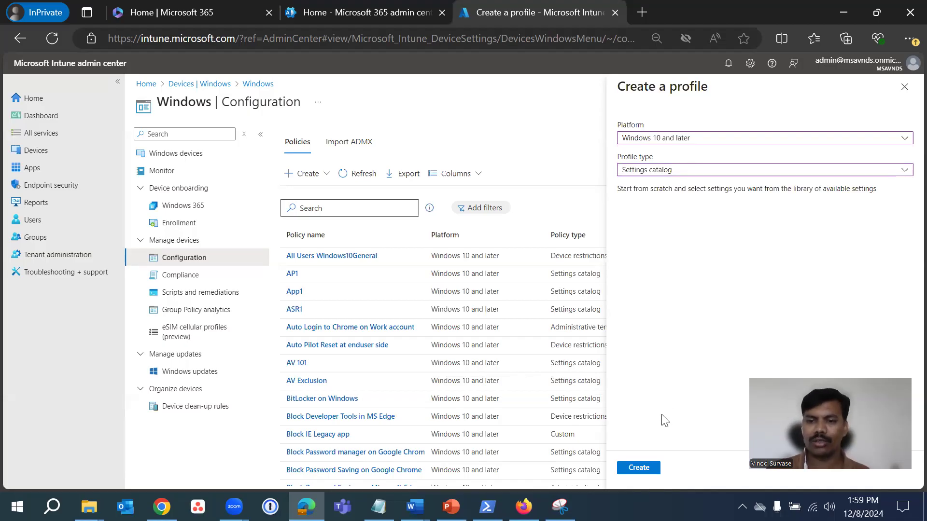
click(649, 470)
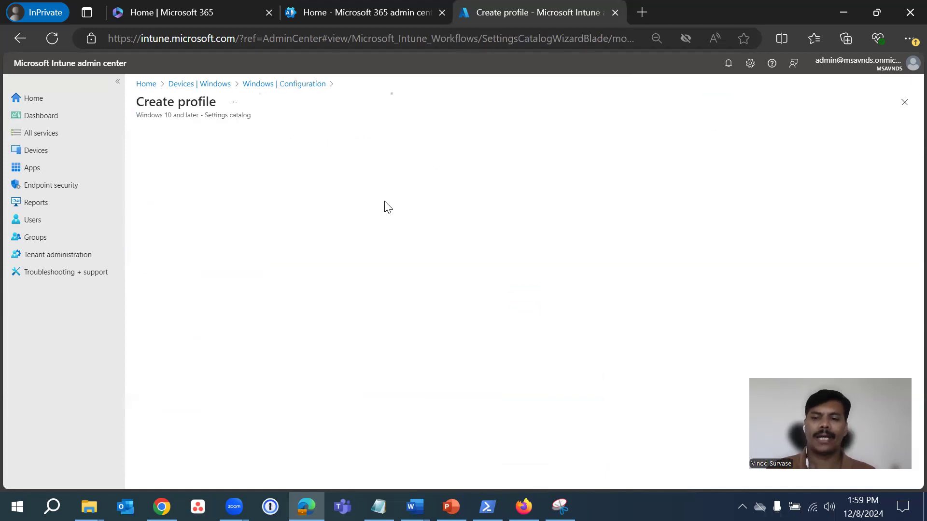
Step: Name the profile "Enable Location Services for Windows Devices"
click(294, 166)
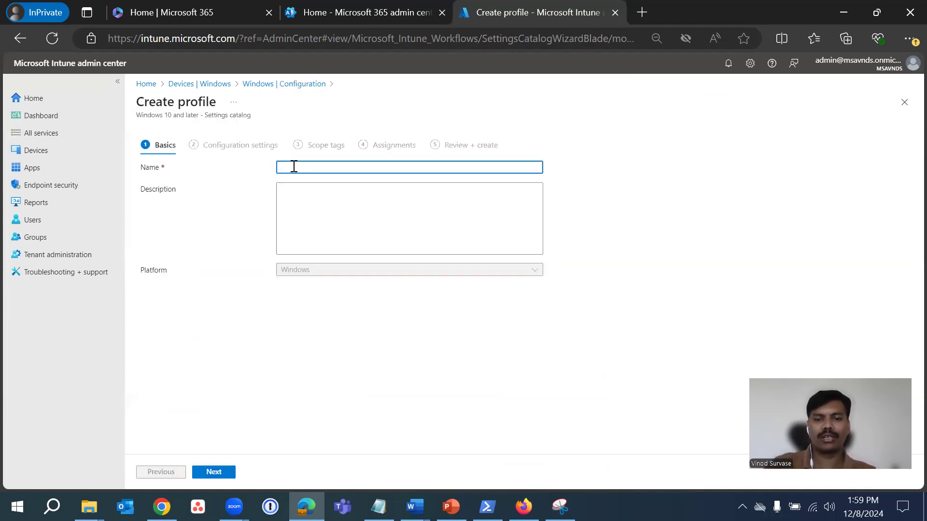
text(Enable Loction)
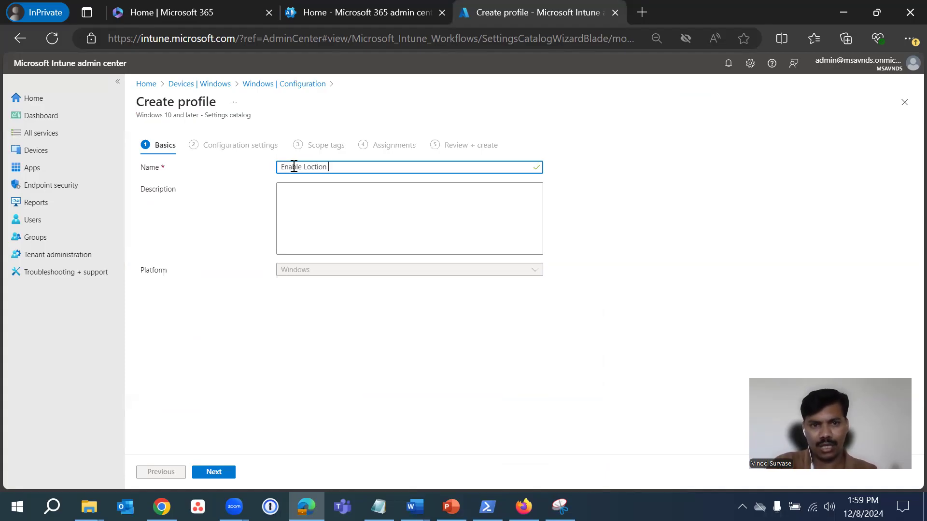
key(BackSpace)
key(BackSpace)
key(BackSpace)
key(BackSpace)
key(BackSpace)
text(ation)
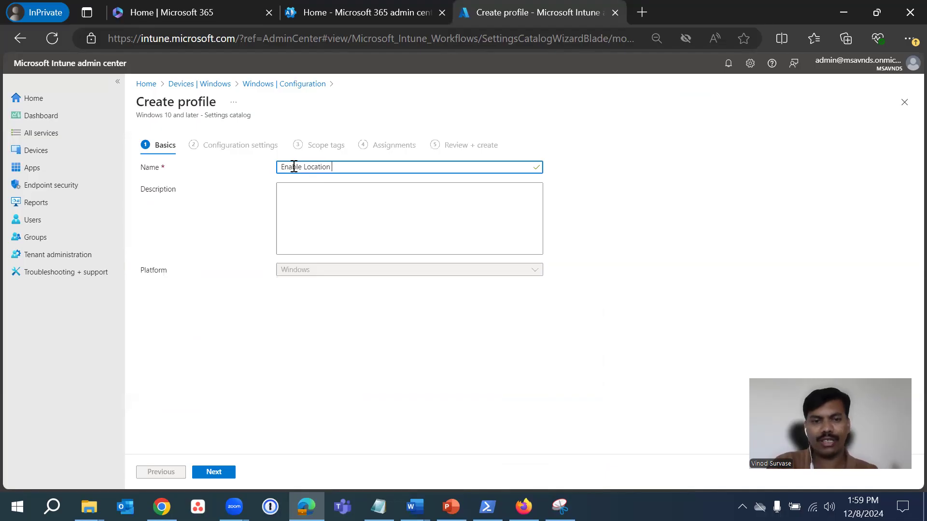
text( Services)
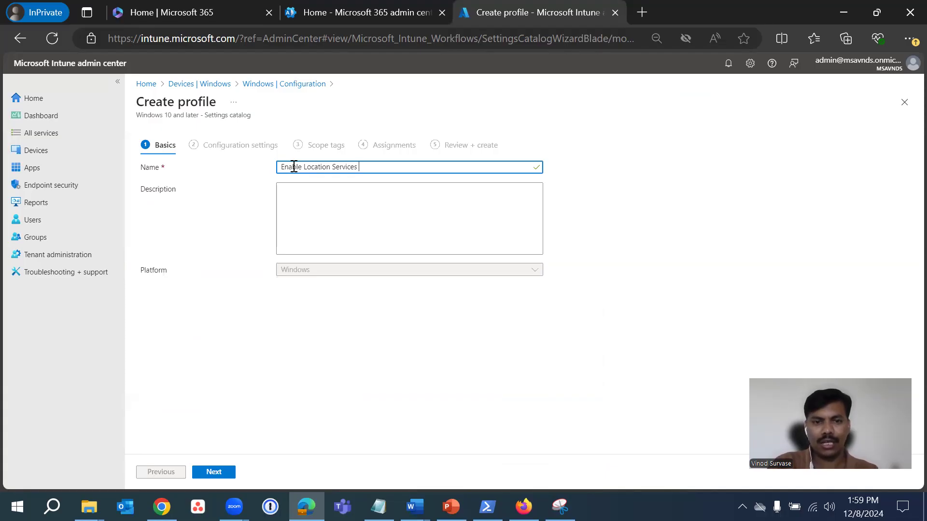
text( for W)
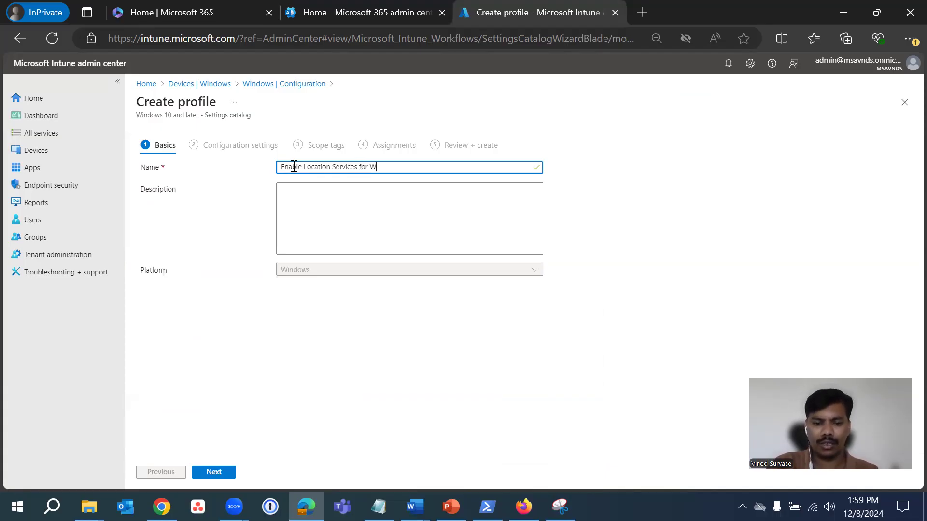
text(indows Devices)
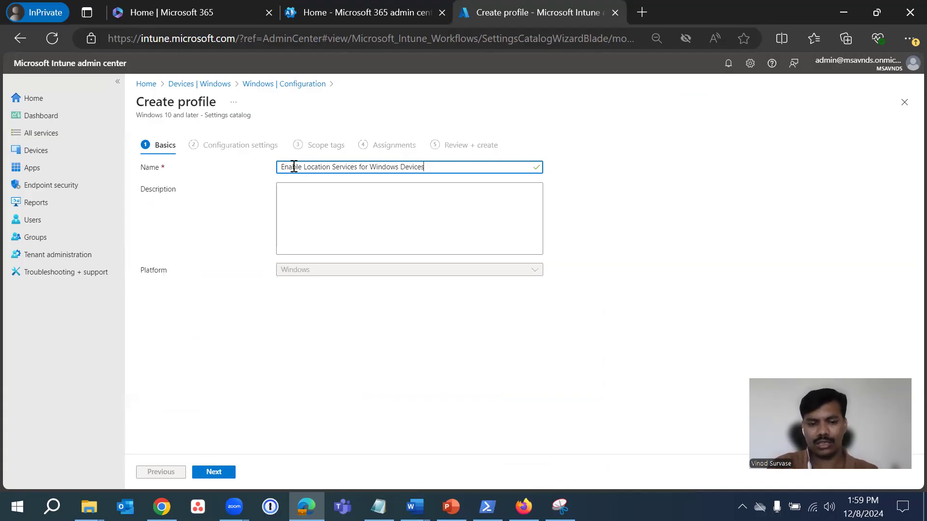
Step: Copy the profile name into the description and proceed to the configuration settings
key(ctrl+a)
key(ctrl+c)
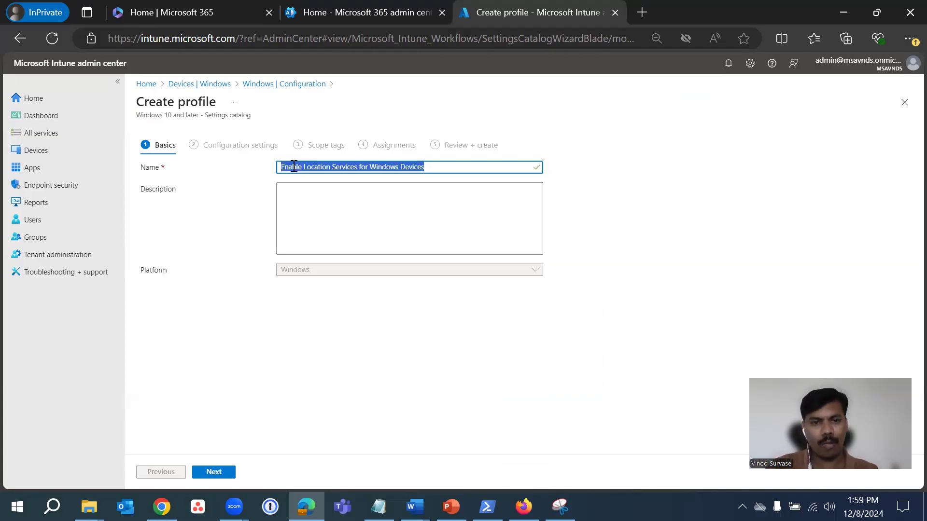
click(316, 211)
key(ctrl+v)
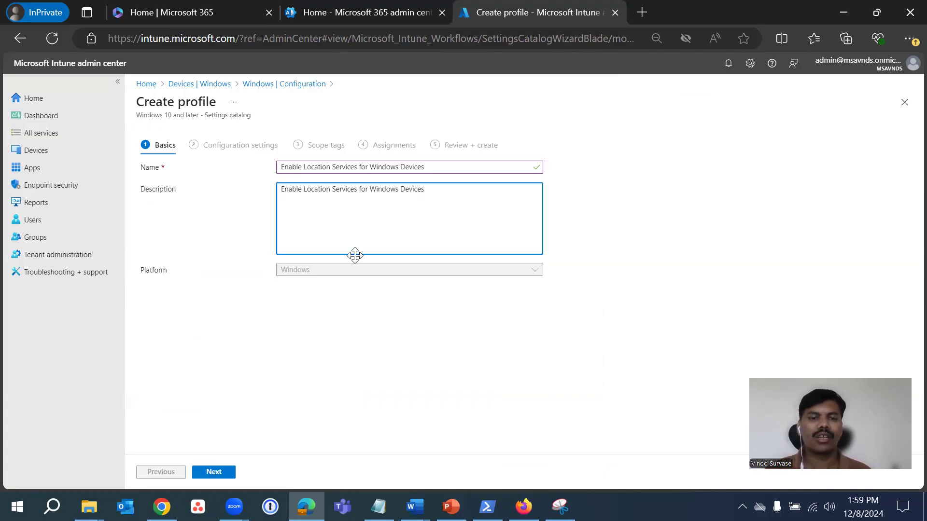
drag(465, 199, 279, 190)
click(327, 213)
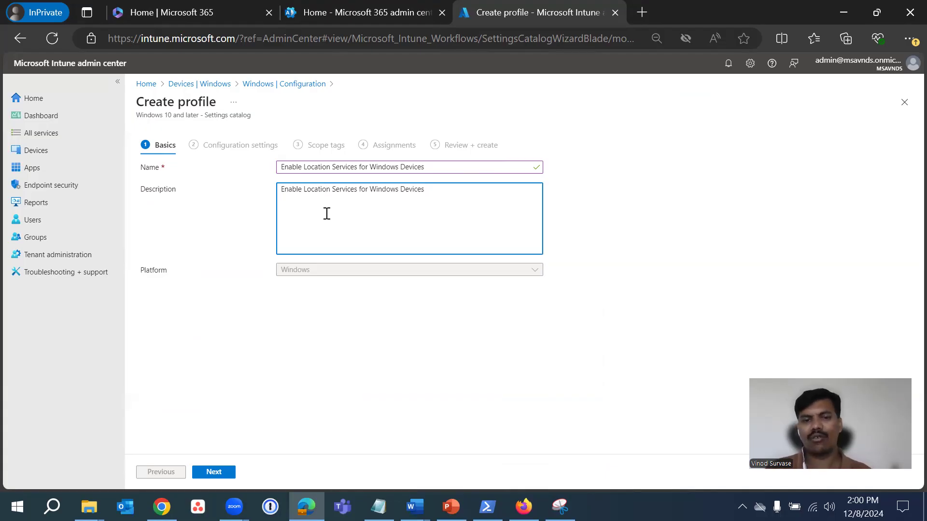
click(289, 298)
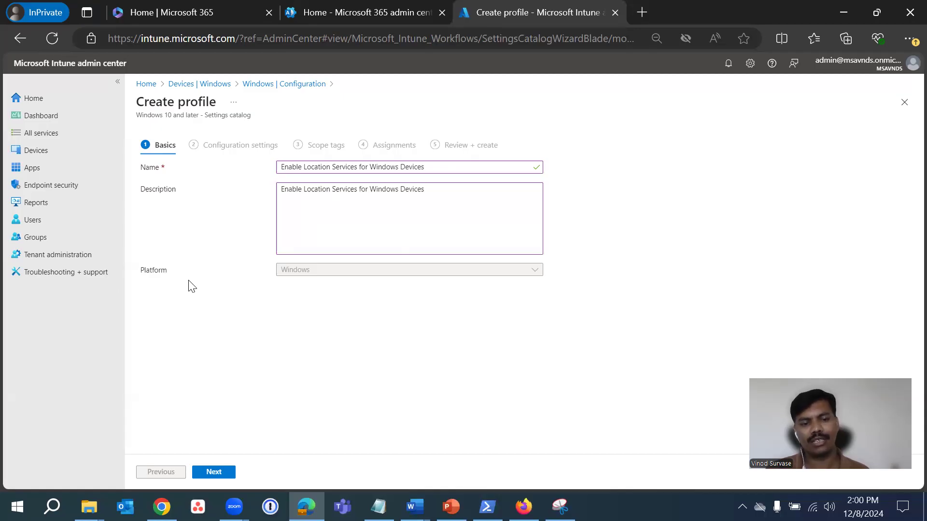
click(201, 471)
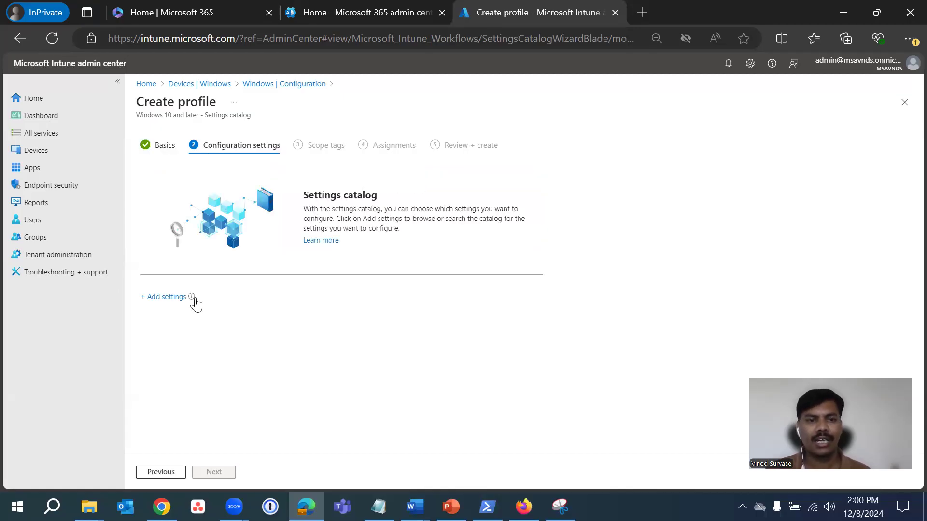
Step: Open the settings picker and search it for "find my device"
click(160, 298)
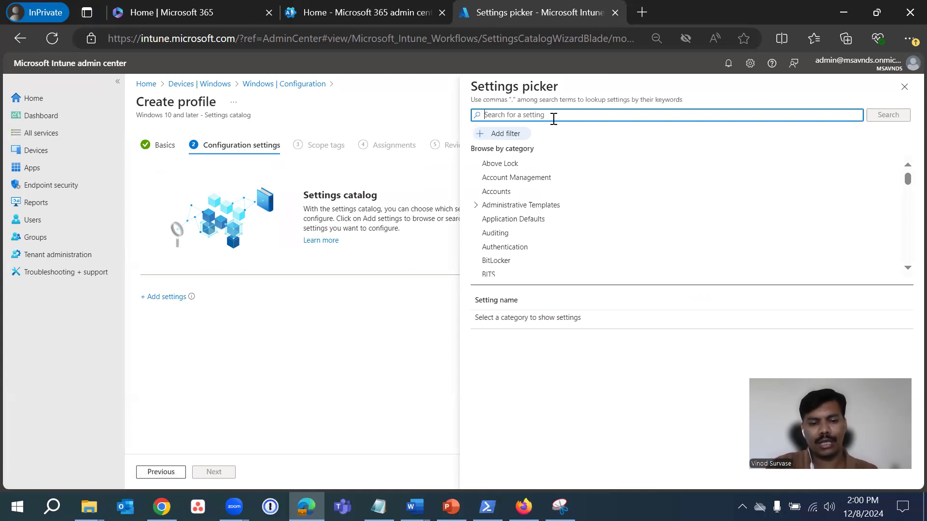
text(exc)
key(BackSpace)
key(BackSpace)
key(BackSpace)
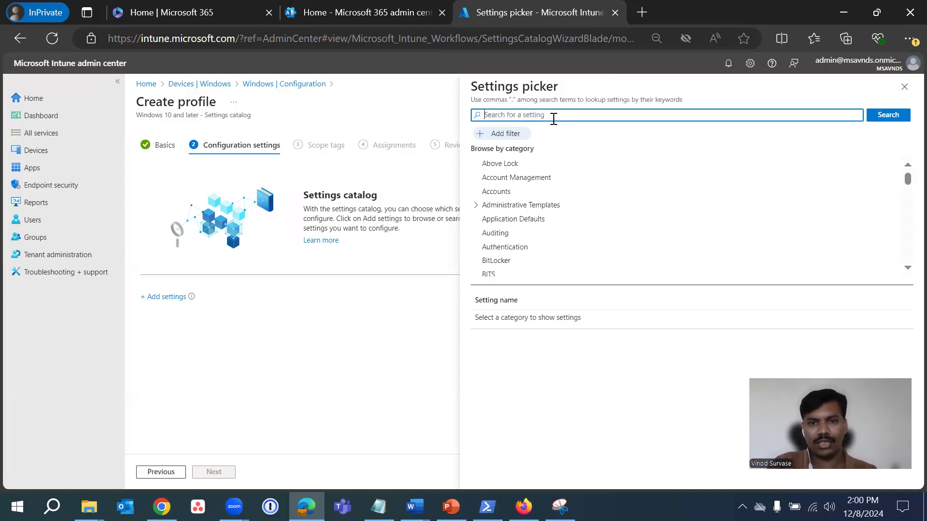
text(find m)
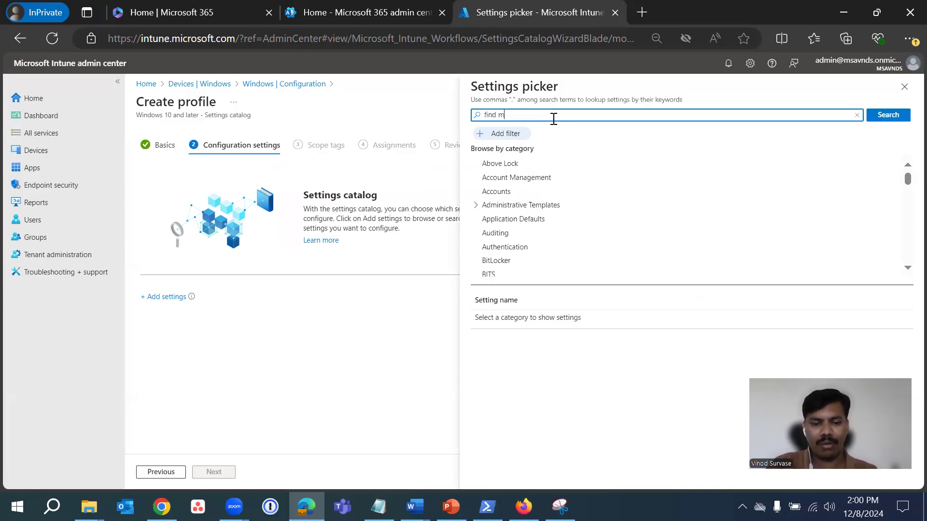
text(y device)
key(Return)
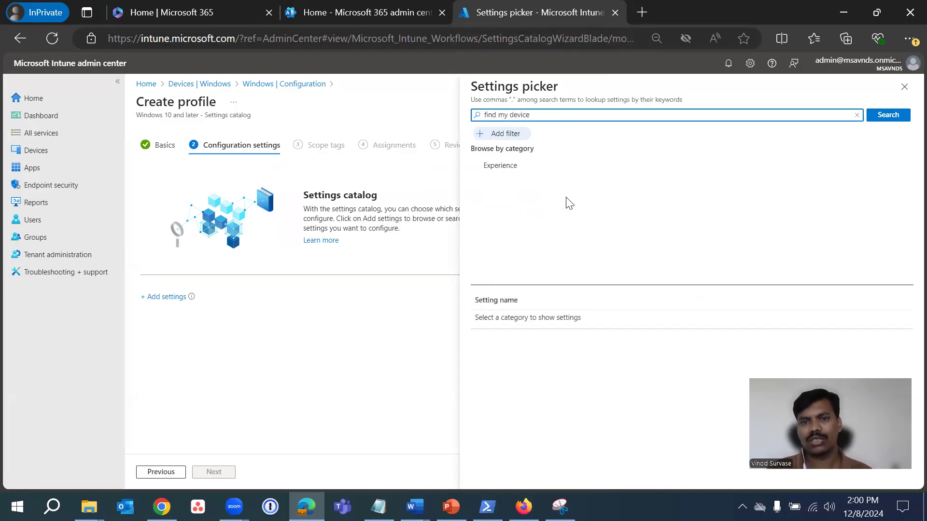
Step: Add the Allow Find My Device setting from the Experience category and close the settings picker
click(500, 167)
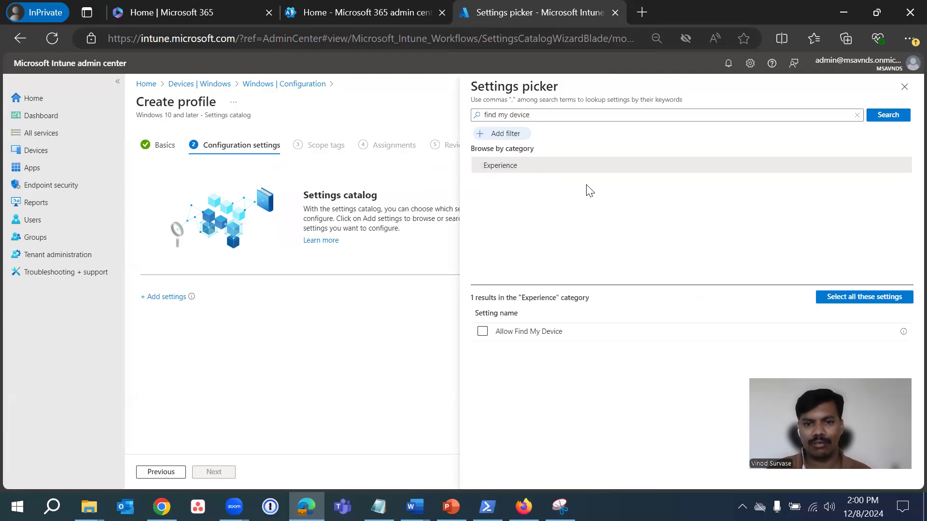
click(482, 331)
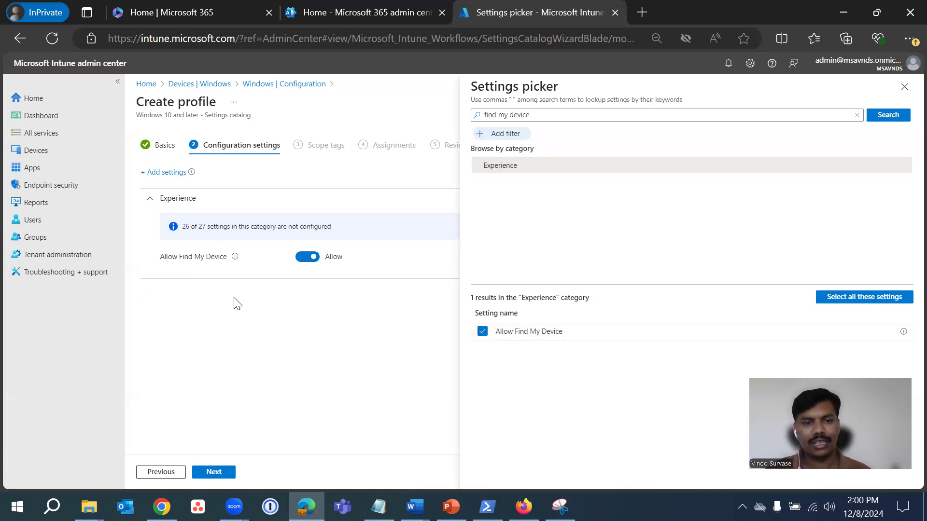
click(904, 87)
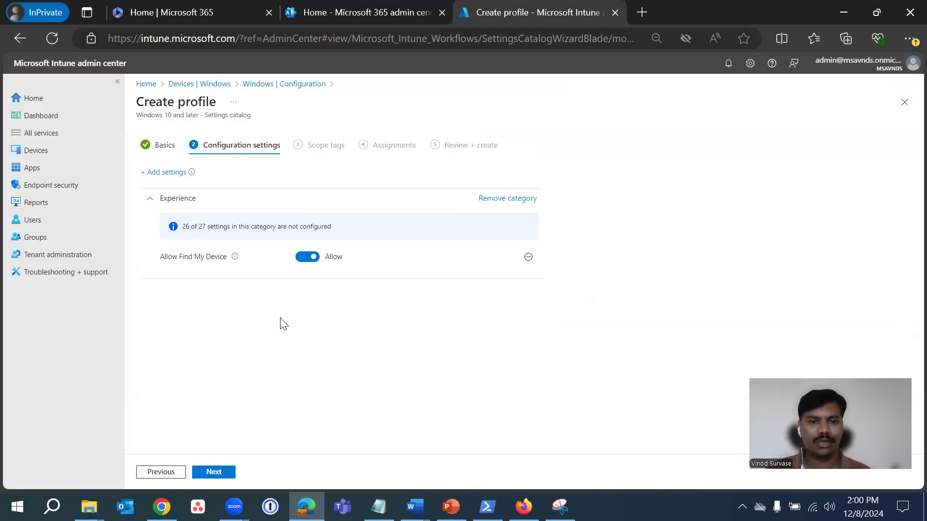
click(306, 260)
click(306, 260)
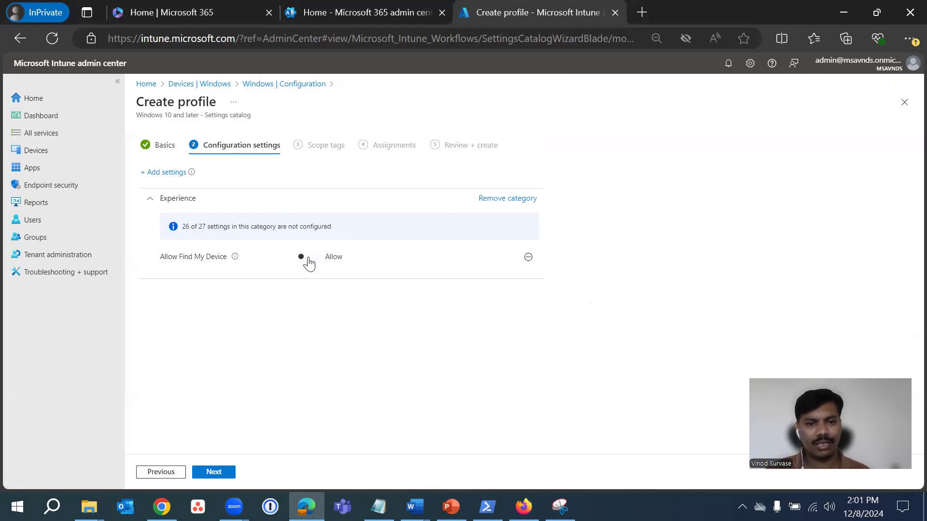
click(305, 259)
click(306, 260)
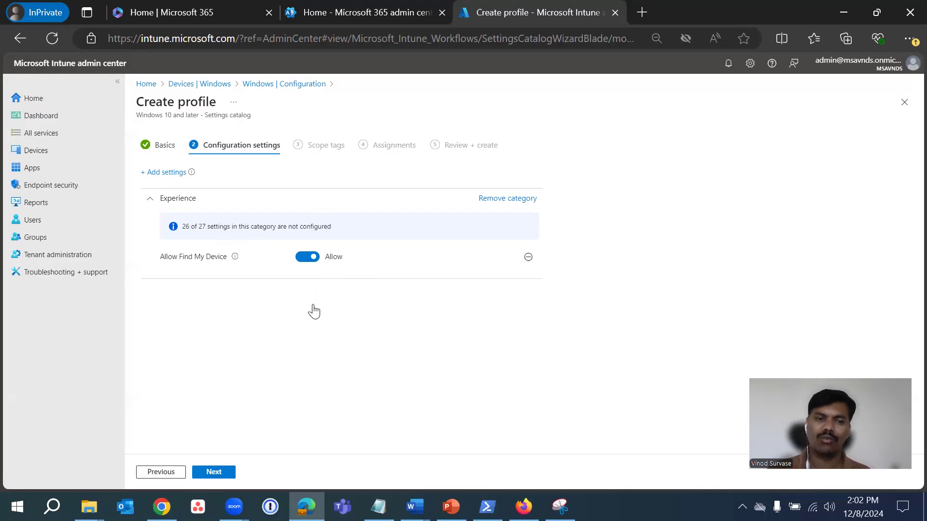
Step: Accept the Default scope tag and assign the profile to all users and all devices
click(207, 473)
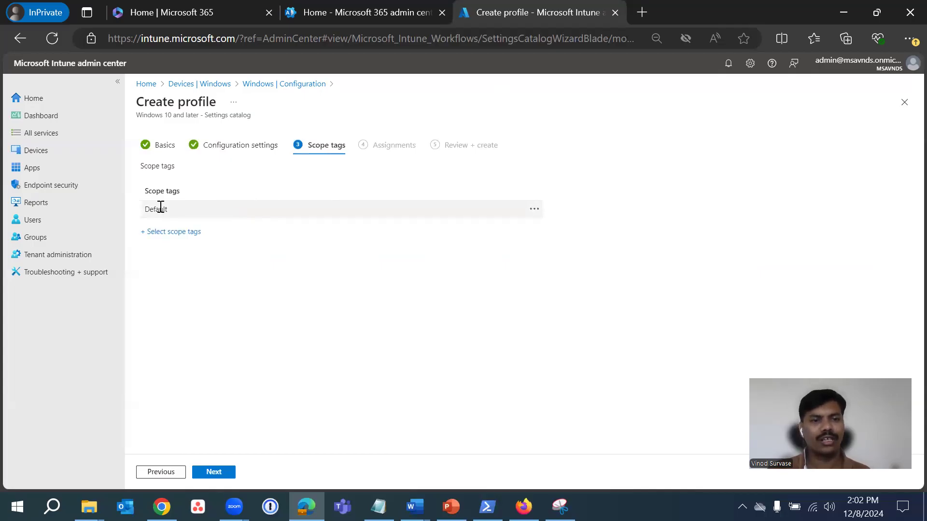
click(221, 472)
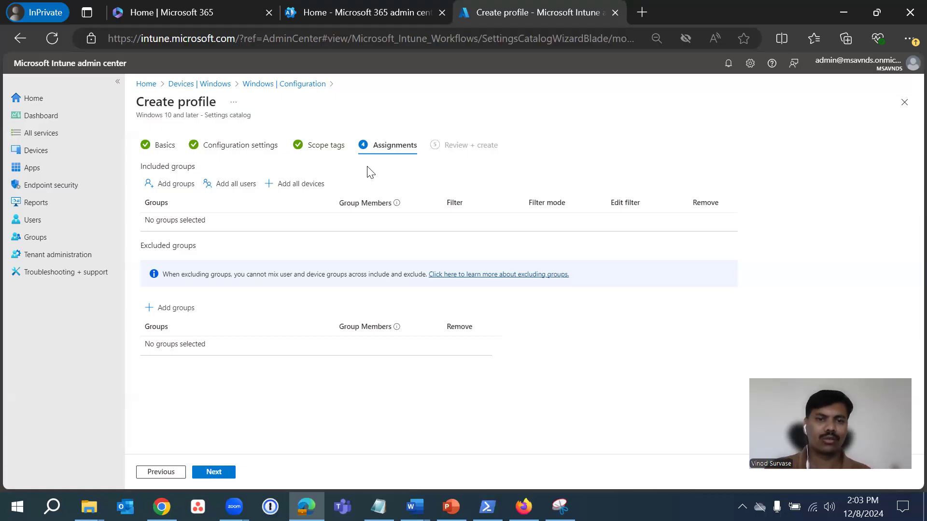
click(241, 184)
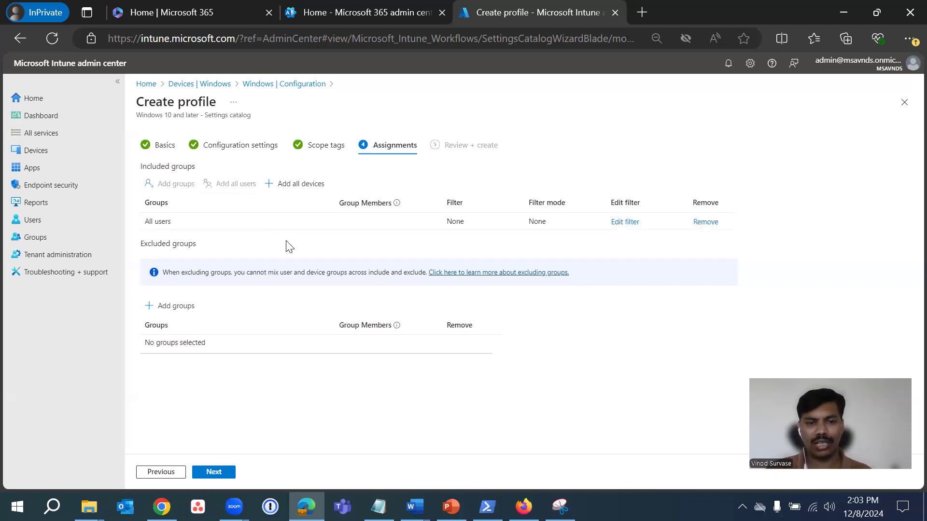
click(294, 184)
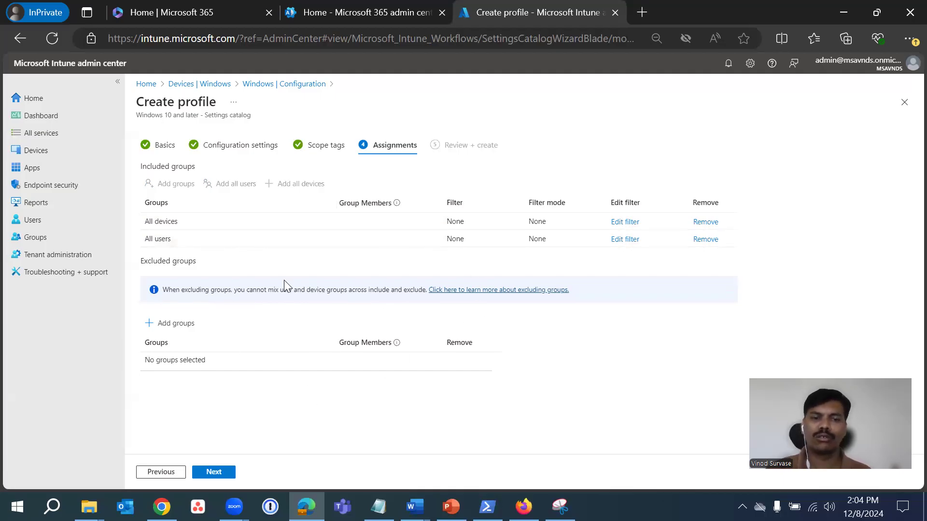
Step: Proceed to the summary, review the configuration settings and included and excluded groups, and create the profile
click(228, 472)
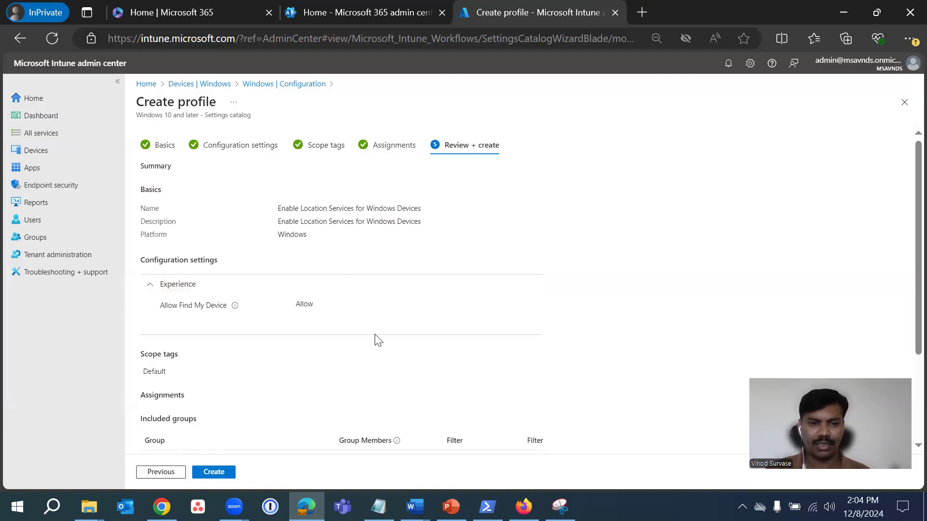
scroll(376, 337, down, 3)
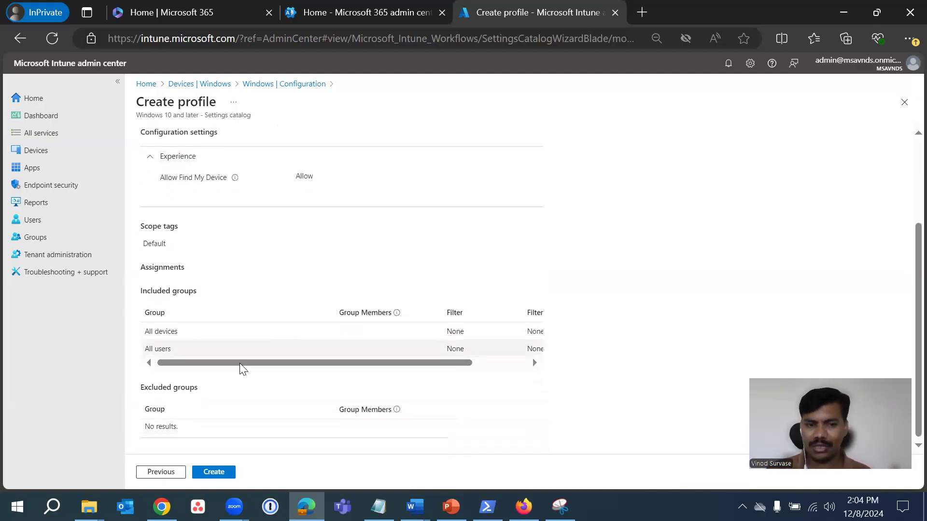
drag(173, 388, 198, 388)
click(539, 405)
scroll(555, 376, up, 3)
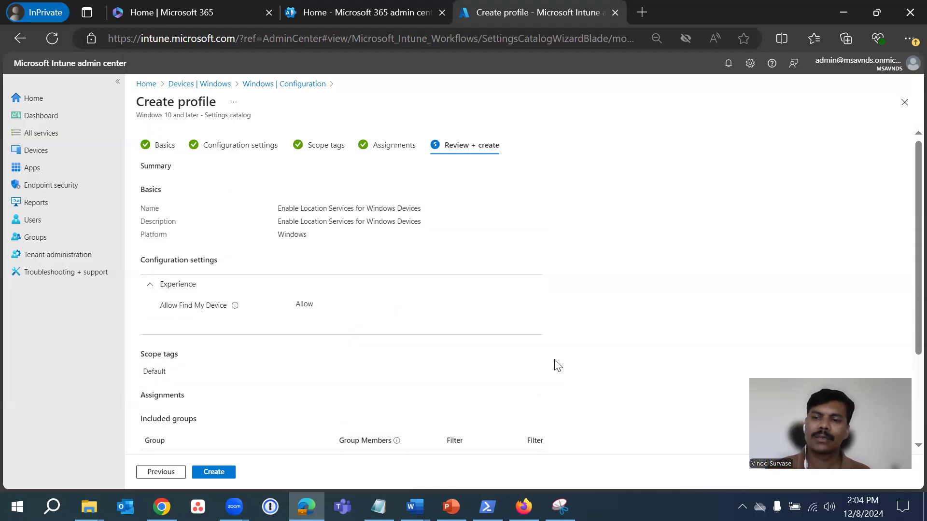
scroll(654, 314, down, 3)
drag(162, 389, 204, 391)
click(472, 394)
scroll(473, 394, up, 3)
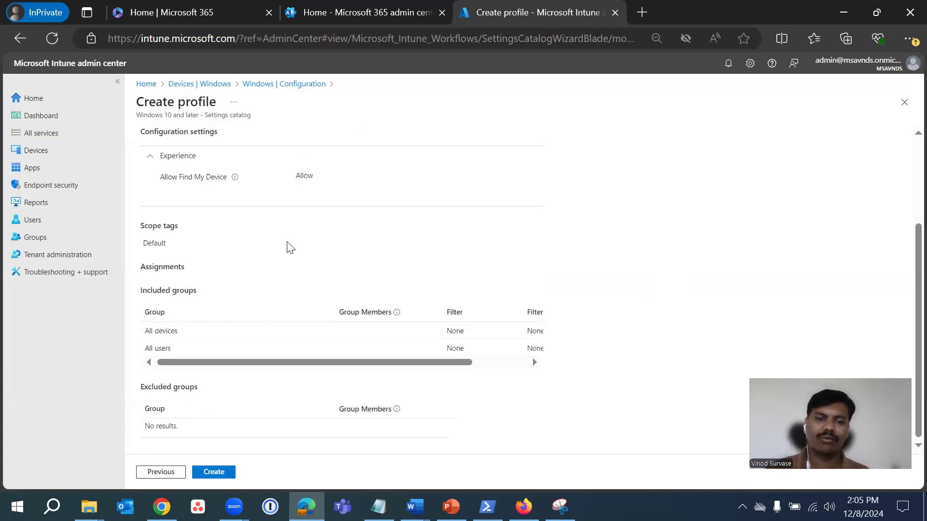
scroll(290, 304, up, 3)
click(213, 472)
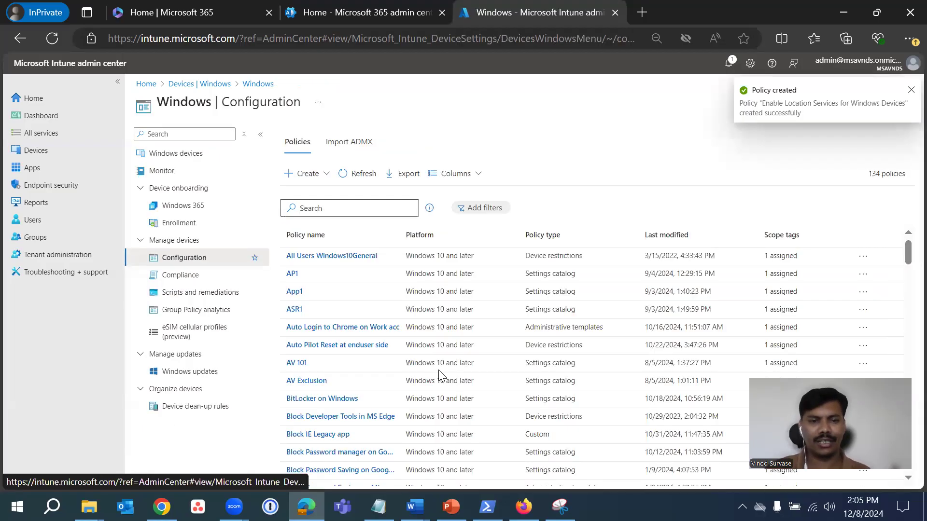
Step: Try to find the new policy by searching the policy list for "Enable Location Services for Windows Devices", and clear the search
click(352, 209)
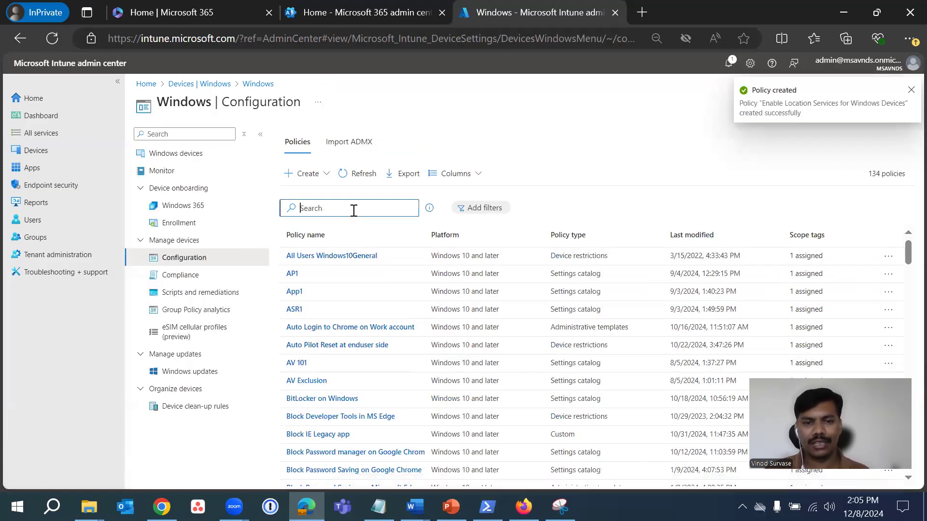
text(Enable Location Services for Windows Devices)
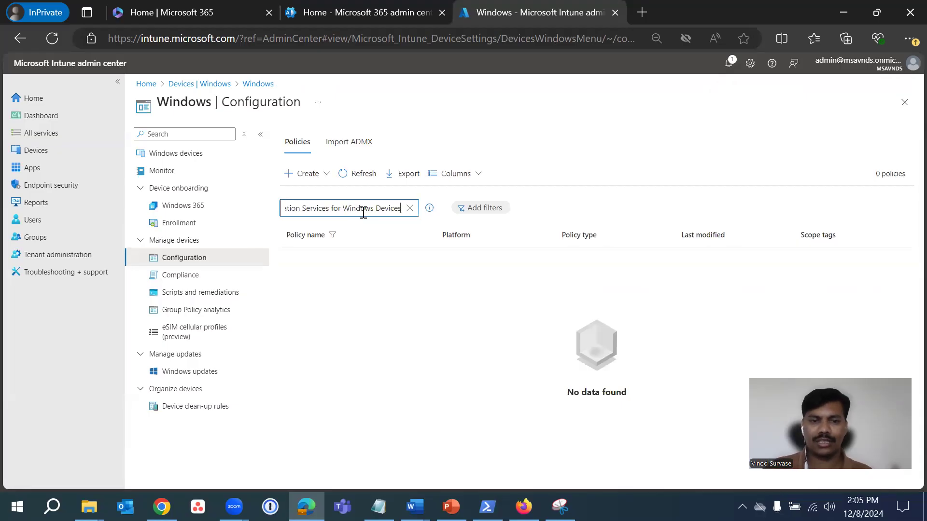
key(BackSpace)
key(BackSpace)
key(BackSpace)
key(BackSpace)
key(BackSpace)
key(BackSpace)
key(BackSpace)
key(BackSpace)
key(BackSpace)
key(BackSpace)
key(BackSpace)
key(BackSpace)
key(BackSpace)
key(BackSpace)
key(BackSpace)
key(BackSpace)
key(BackSpace)
key(BackSpace)
key(BackSpace)
key(BackSpace)
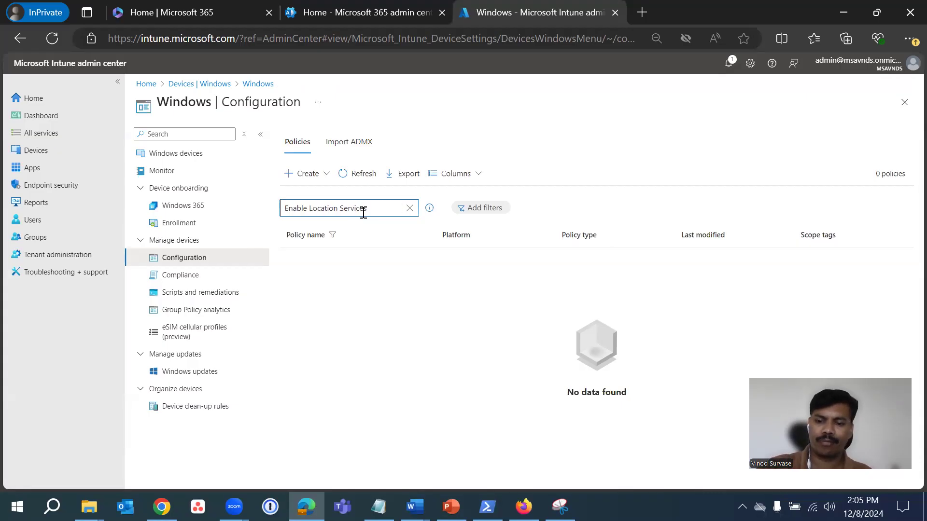
click(409, 208)
Step: Refresh the policy list and search it for "Enable Location Services for Windows Devices"
click(357, 176)
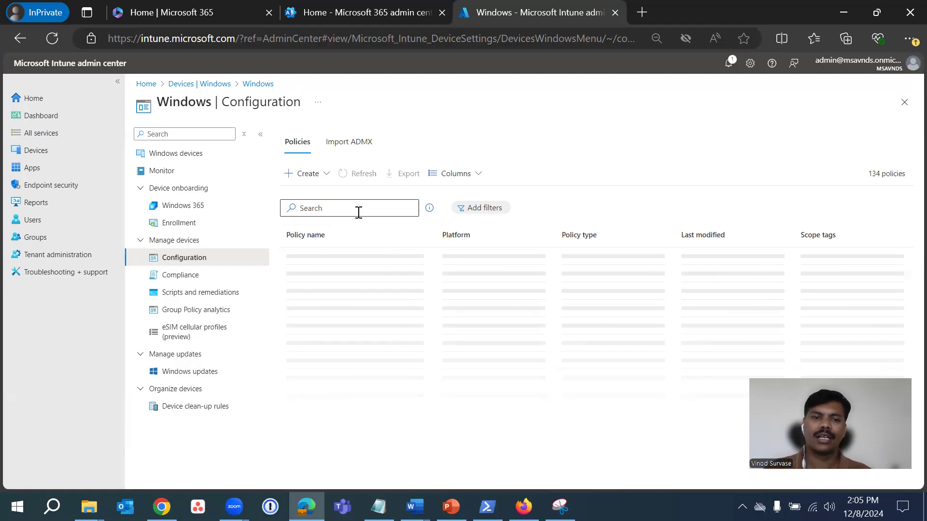
click(358, 212)
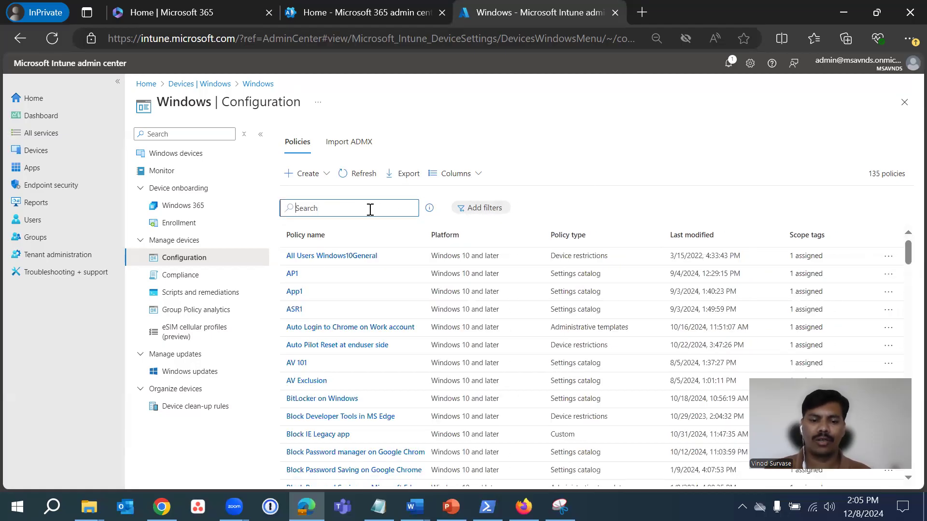
text(Enable Location Services for Windows Devices)
click(355, 319)
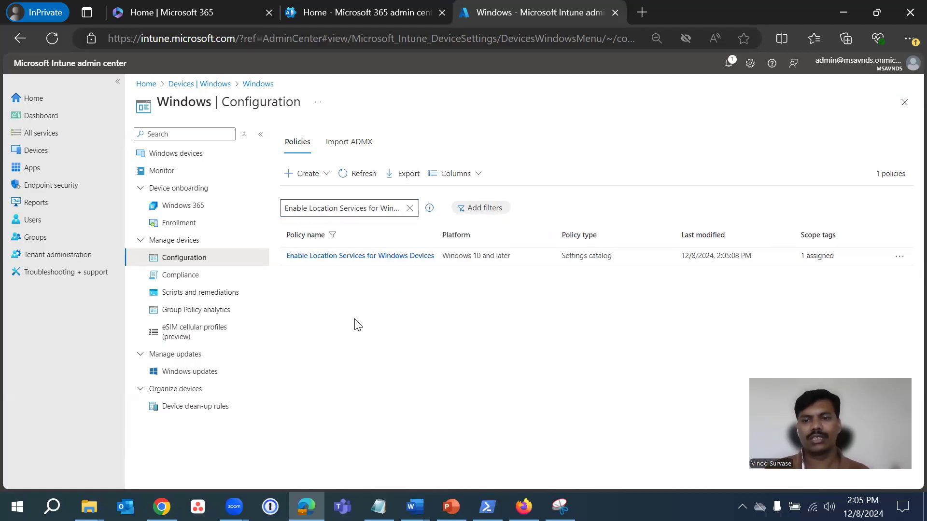
Step: Open the Enable Location Services for Windows Devices policy and examine its group assignments and device and user check-in status
click(332, 257)
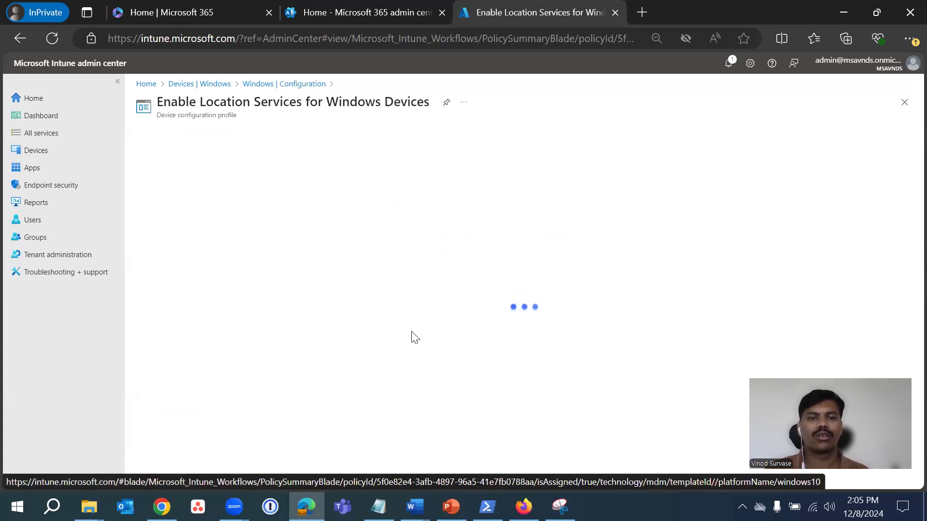
scroll(413, 338, down, 6)
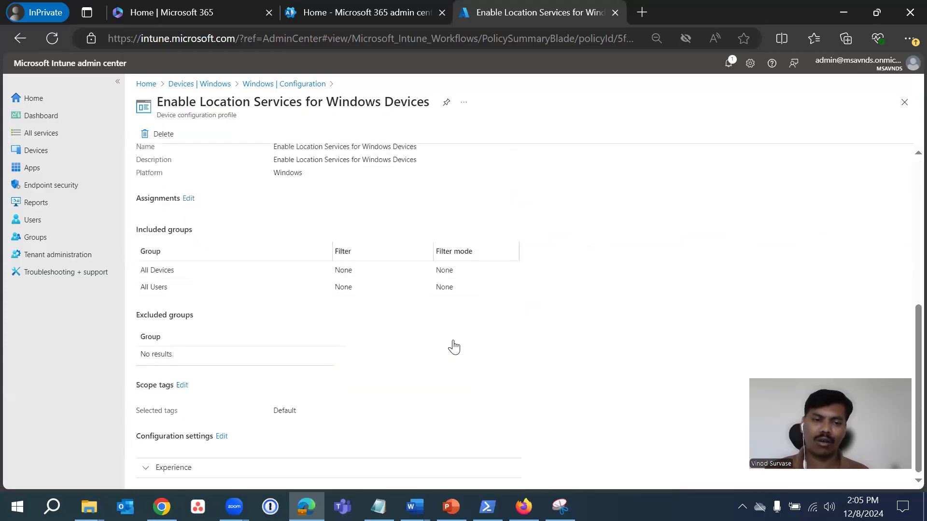
drag(139, 271, 202, 288)
click(302, 320)
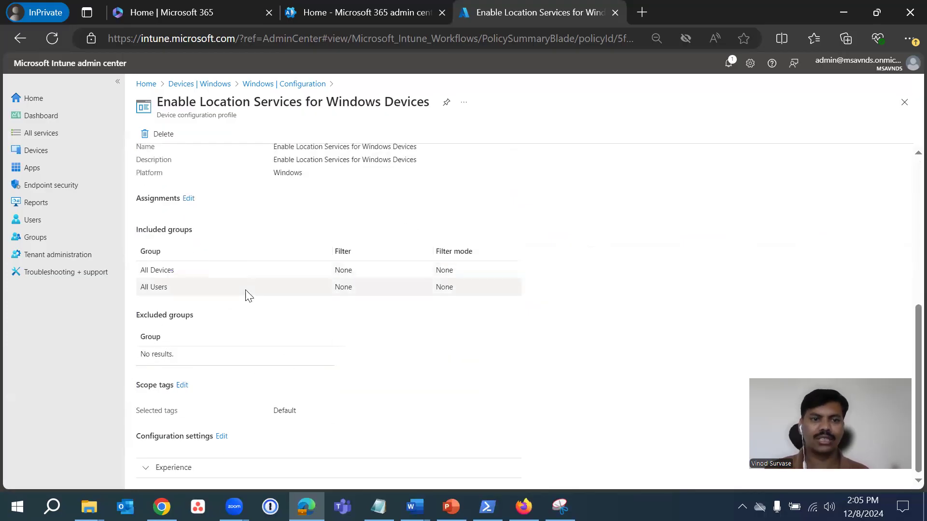
drag(140, 271, 249, 292)
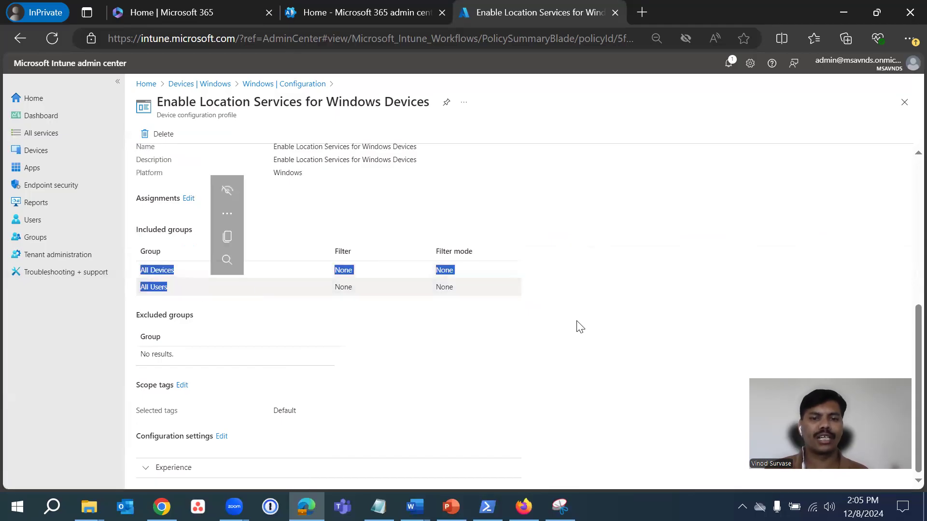
click(623, 299)
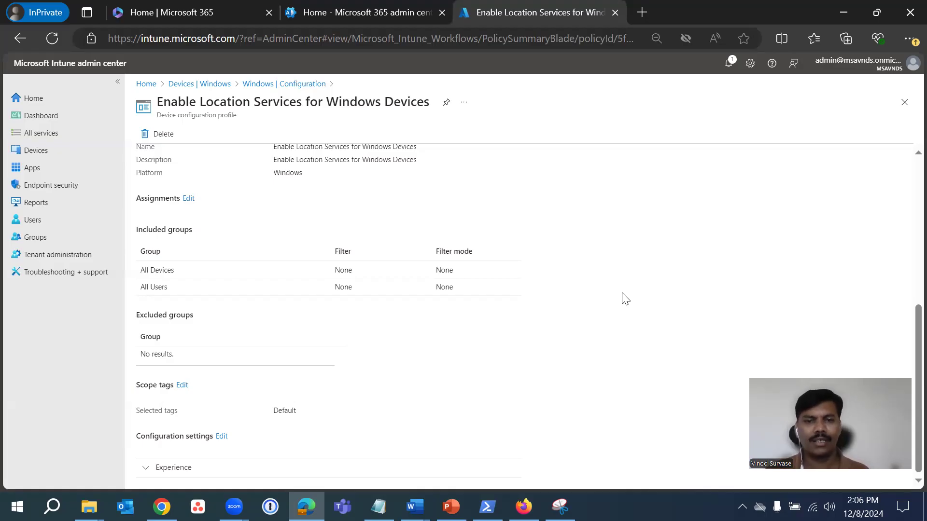
scroll(628, 316, up, 5)
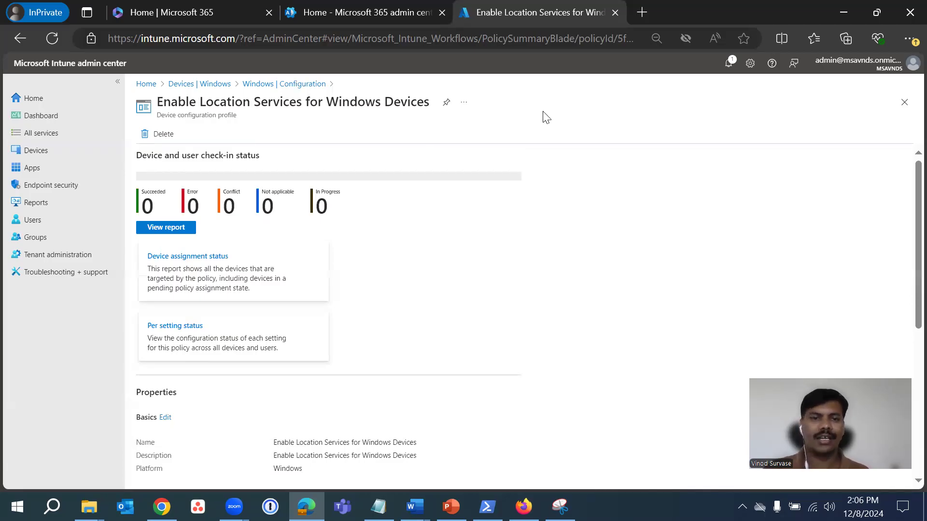
Step: Return to the Windows configuration policies and clear the policy search
click(299, 85)
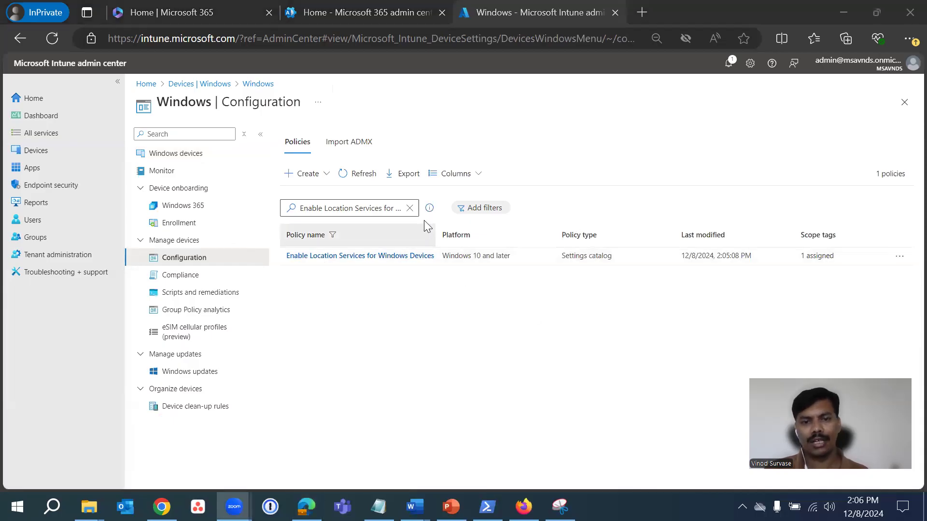
click(409, 211)
click(410, 209)
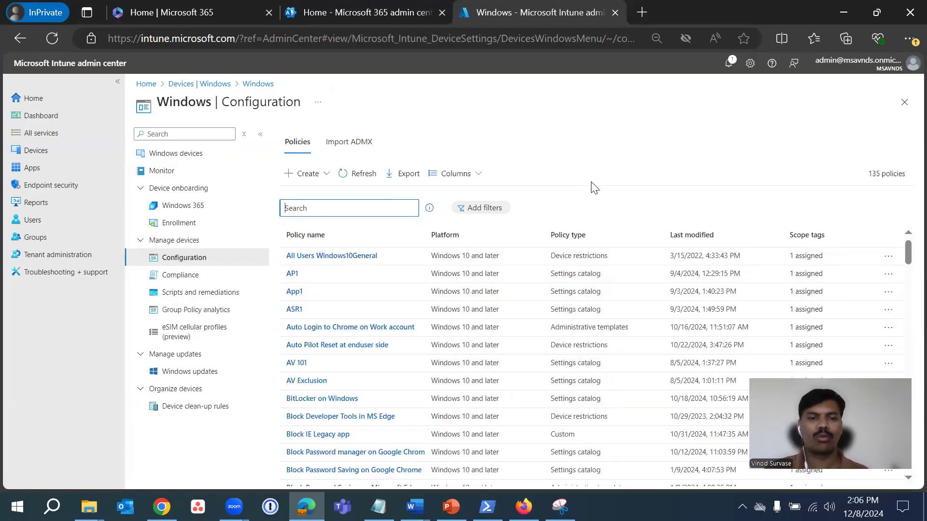
Step: Open the Devices overview
click(54, 154)
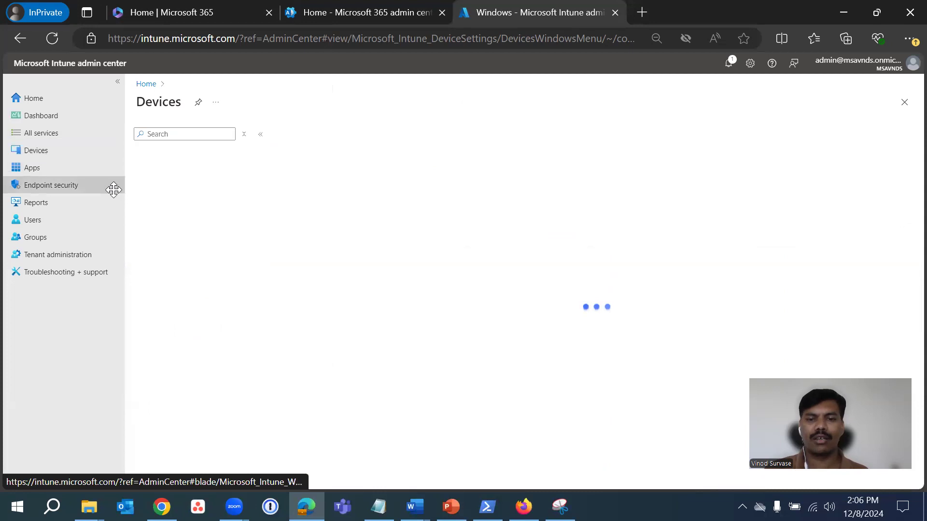